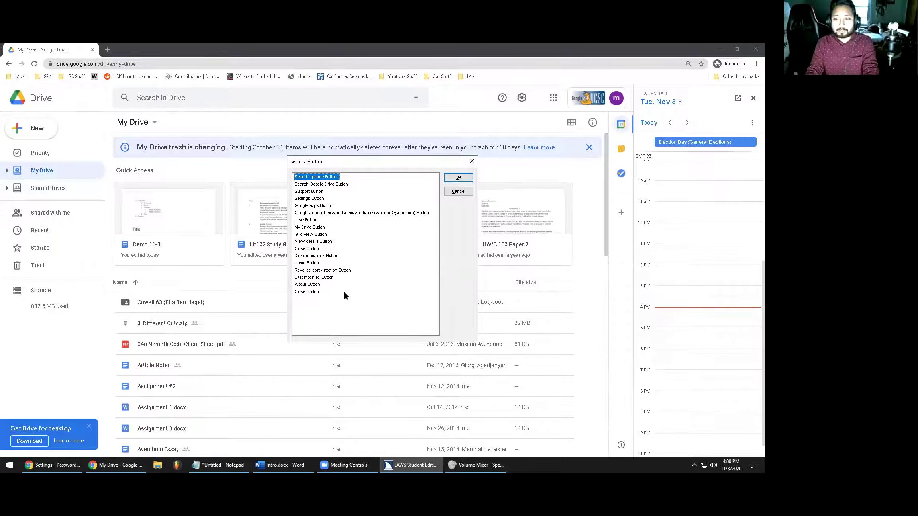
# Reload the Drive page and close the Calendar side panel
pyautogui.press('Escape')
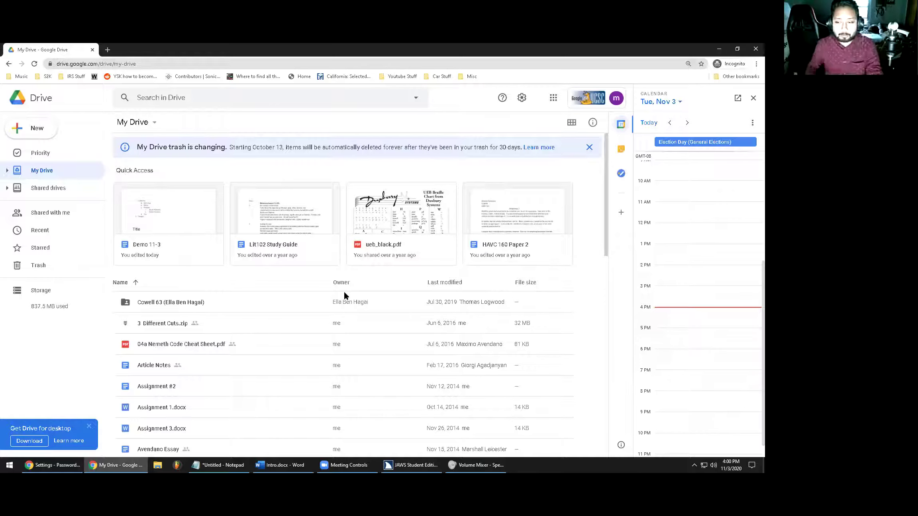
pyautogui.press('F5')
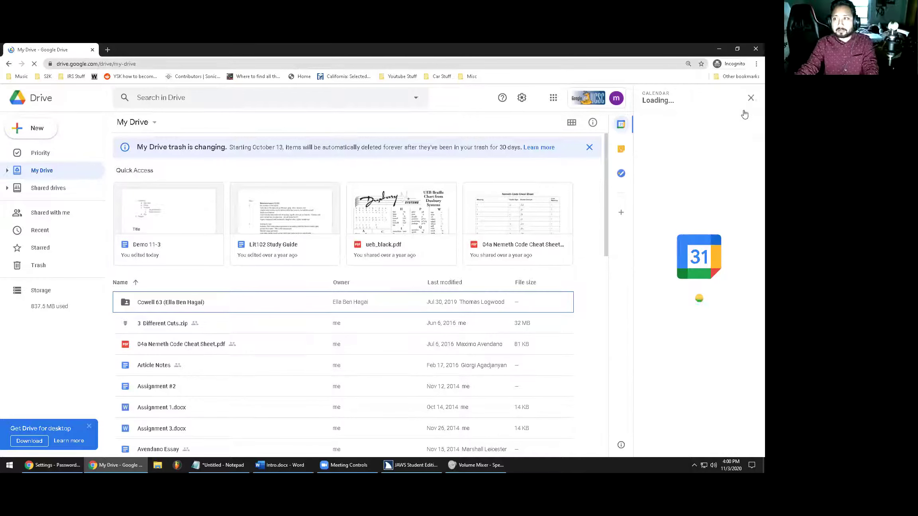
pyautogui.click(751, 98)
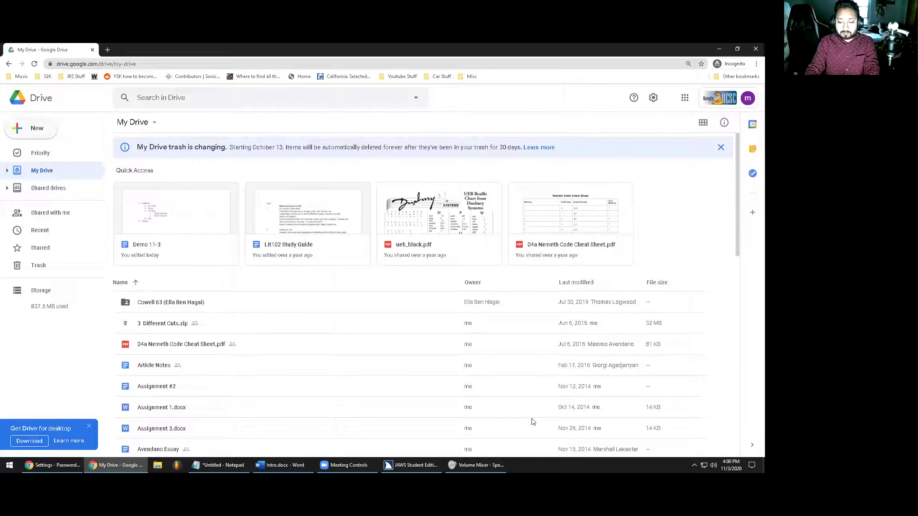
# From the Google Account button's menu, choose Add another account
pyautogui.press('ctrl+Insert+b')
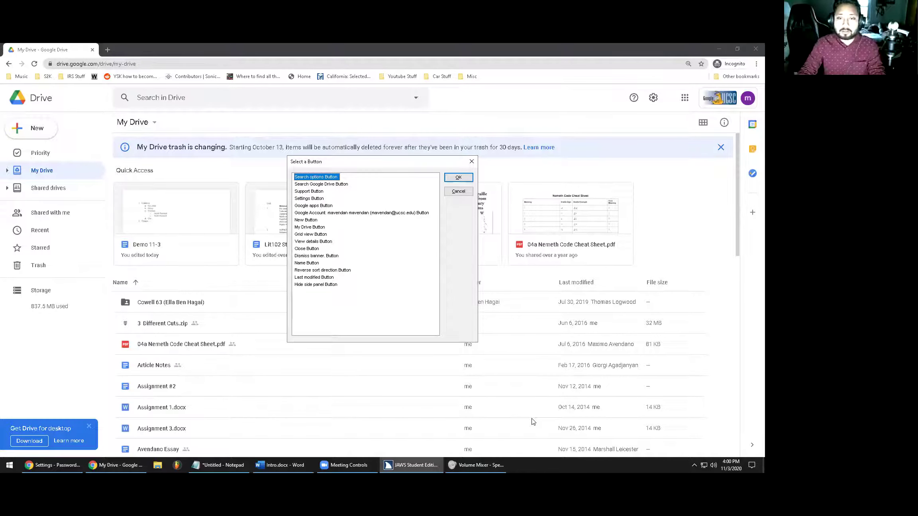
pyautogui.press('Down')
pyautogui.press('Down')
pyautogui.press('Down')
pyautogui.press('Down')
pyautogui.press('Down')
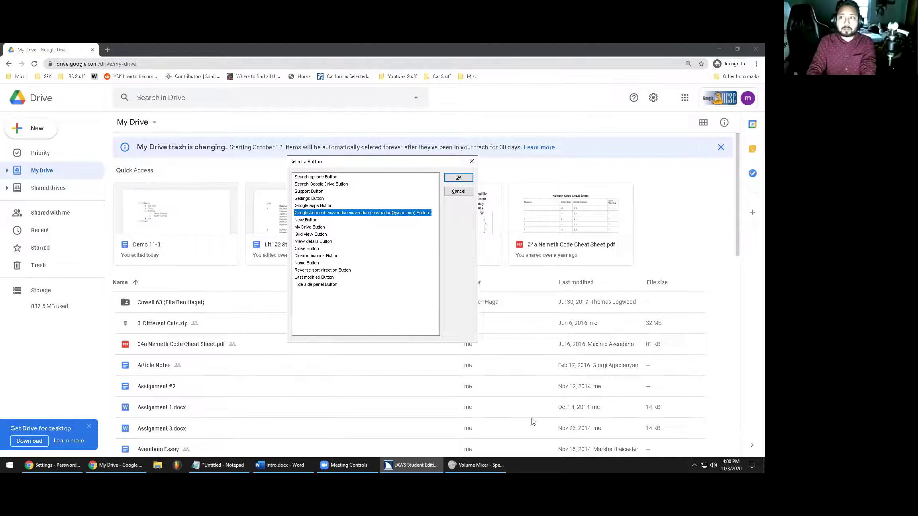
pyautogui.press('Return')
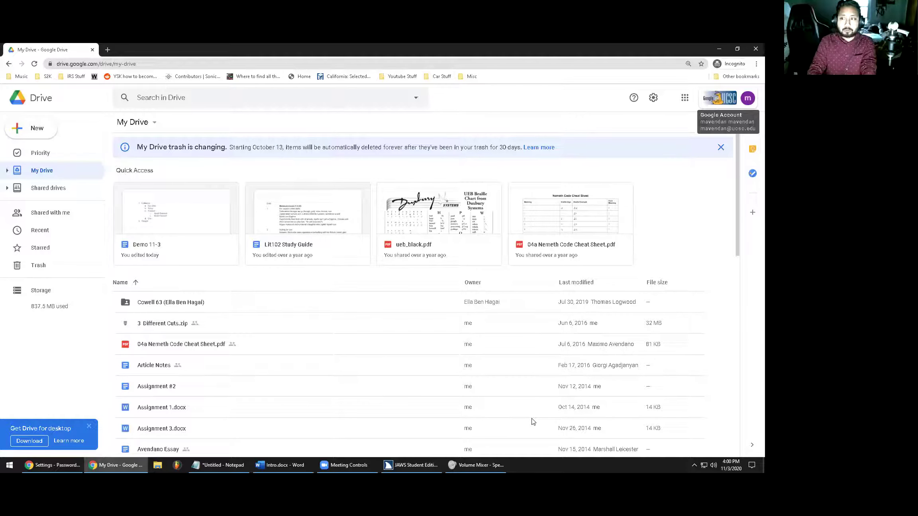
pyautogui.press('Return')
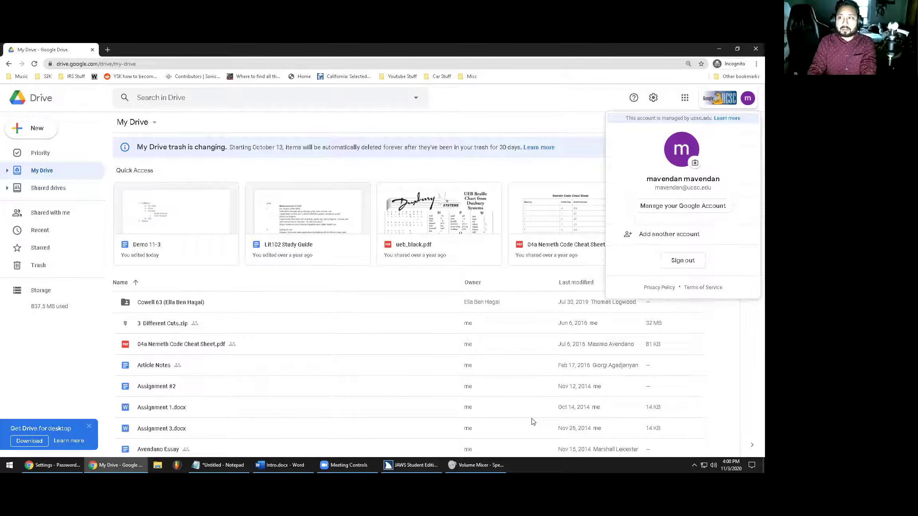
pyautogui.press('Tab')
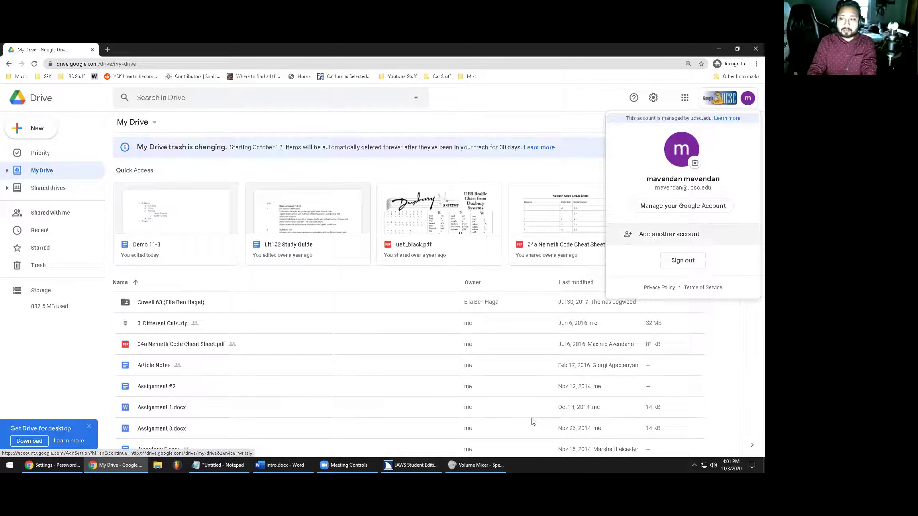
pyautogui.press('Return')
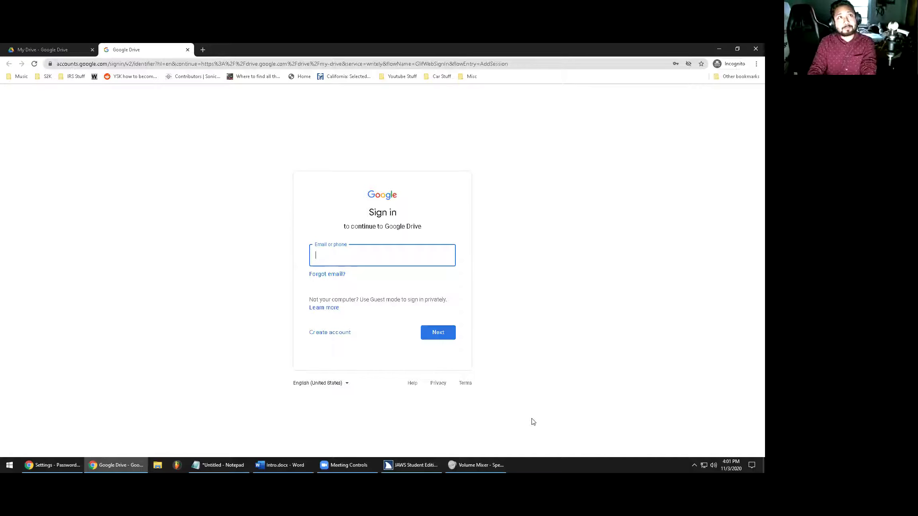
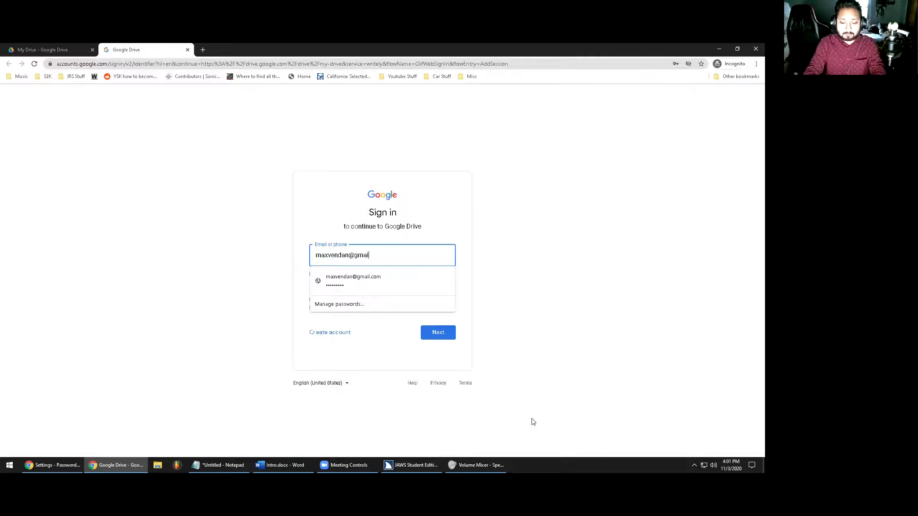
# Enter the second account's email address and password to sign in
pyautogui.press('Return')
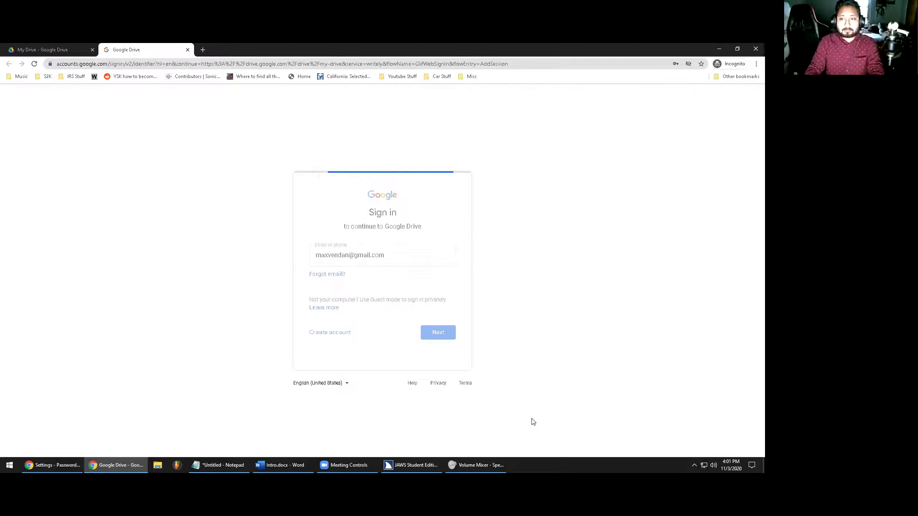
pyautogui.write('••••••••••')
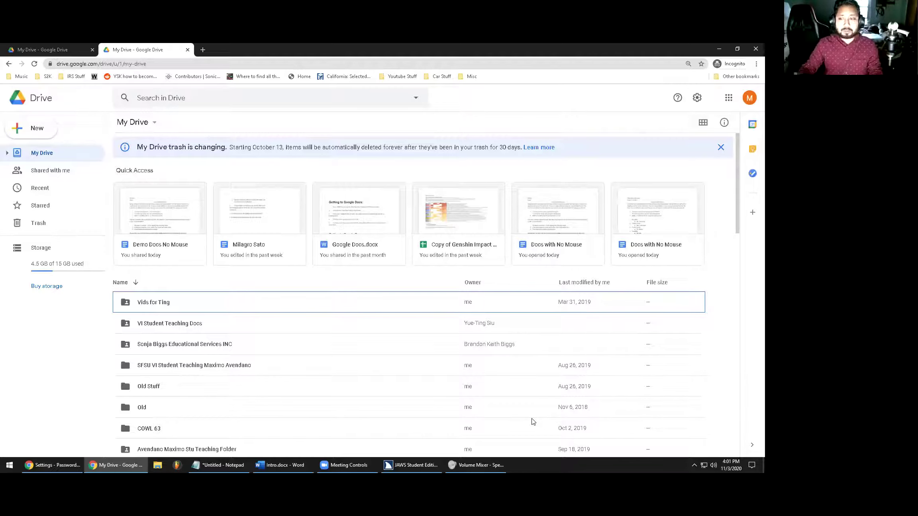
# Create a new folder named 'Demo Folder' in My Drive using the New menu
pyautogui.press('Down')
pyautogui.press('Down')
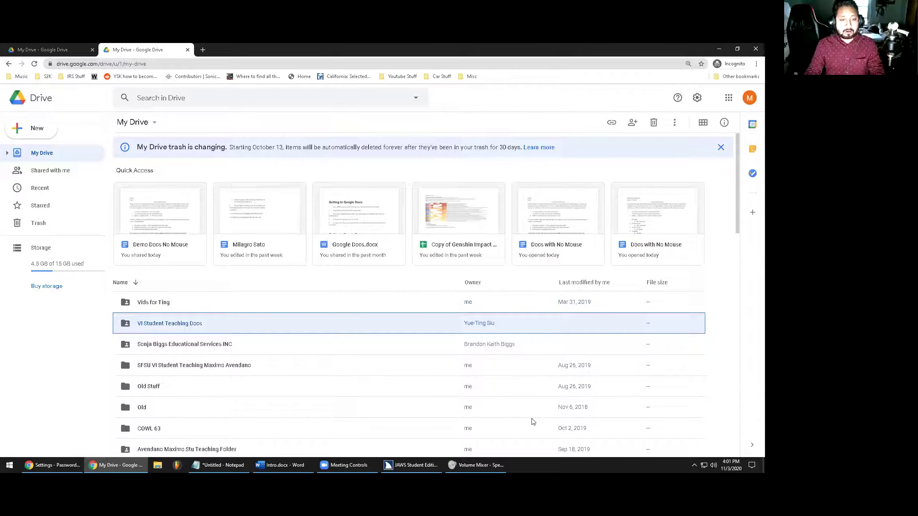
pyautogui.hotkey('shift', 'Tab')
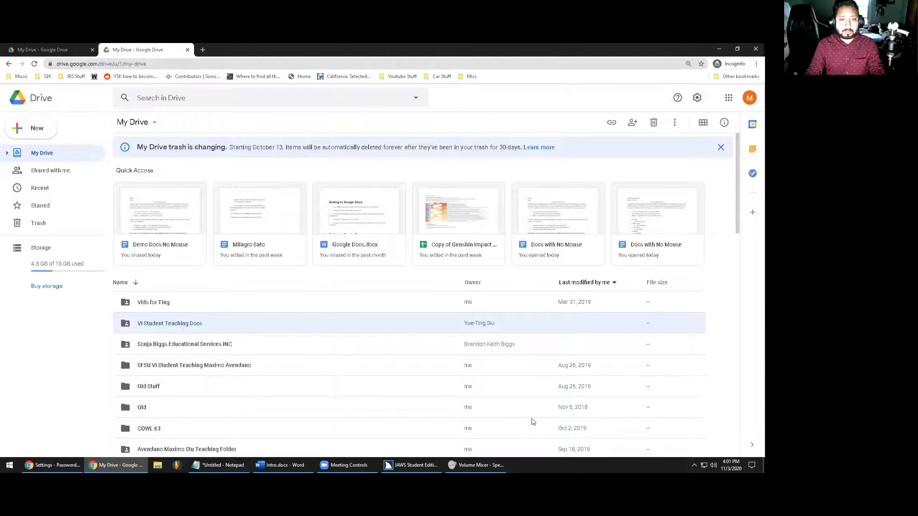
pyautogui.press('c')
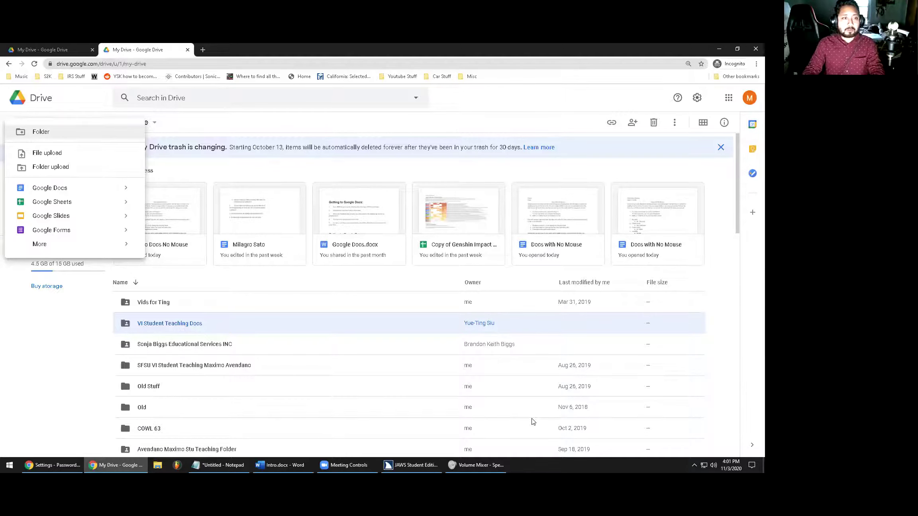
pyautogui.press('Return')
pyautogui.write('Demo Folder')
pyautogui.press('Return')
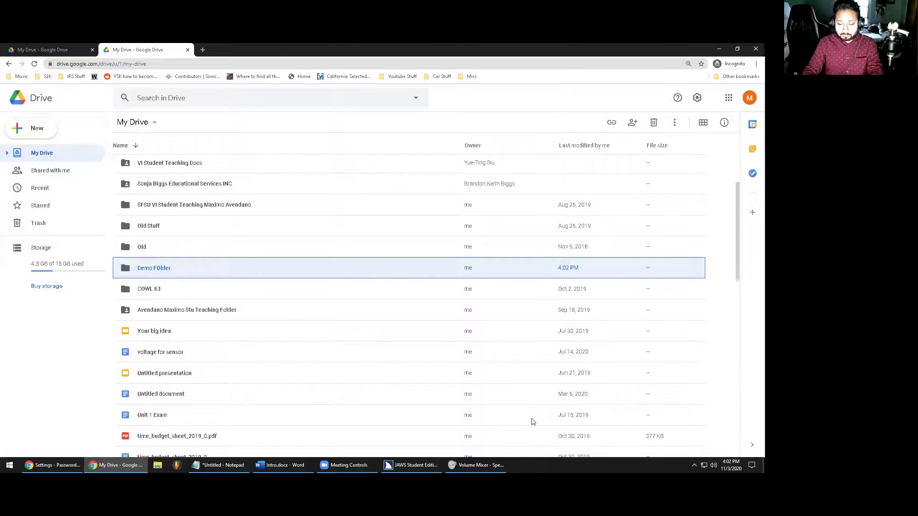
# Open and close Chrome's main menu without choosing anything
pyautogui.press('super')
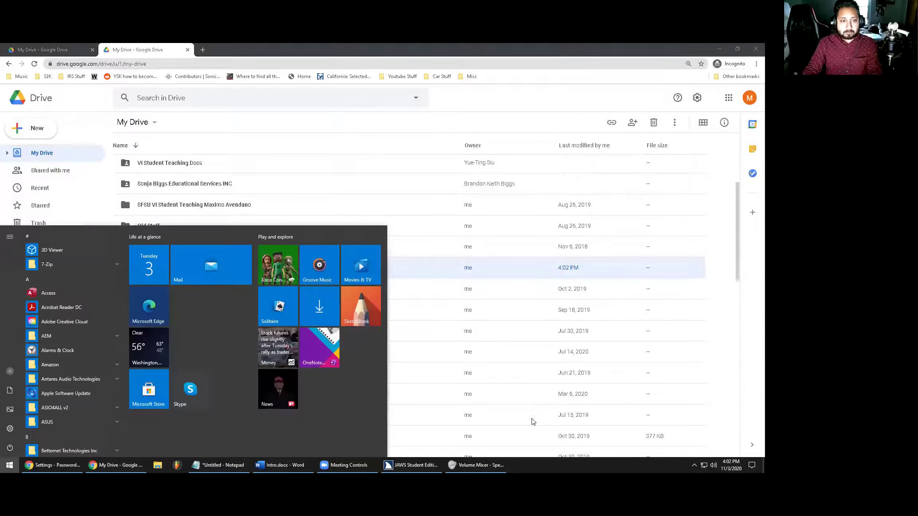
pyautogui.press('Escape')
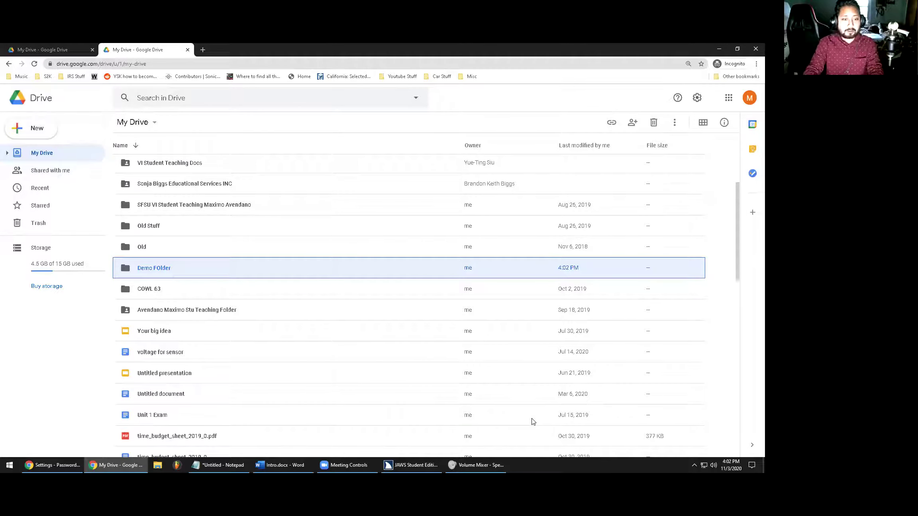
pyautogui.press('F10')
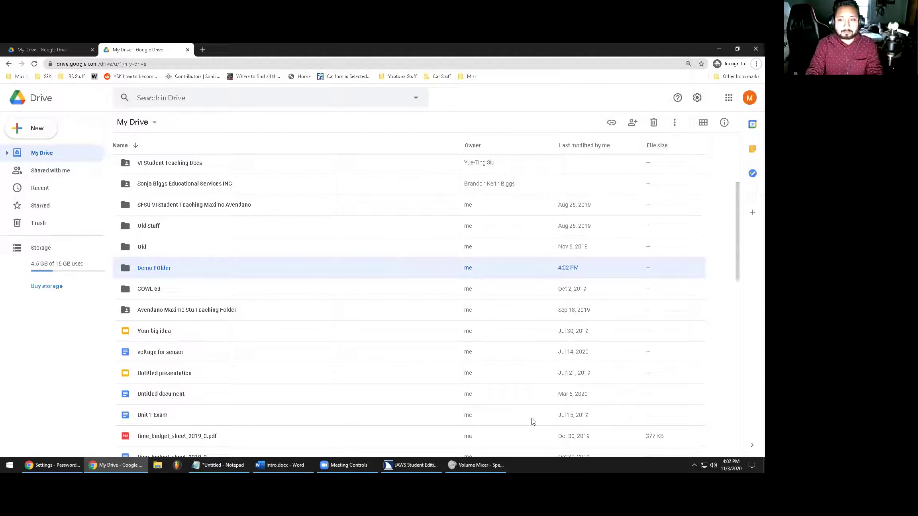
pyautogui.press('Return')
pyautogui.press('Down')
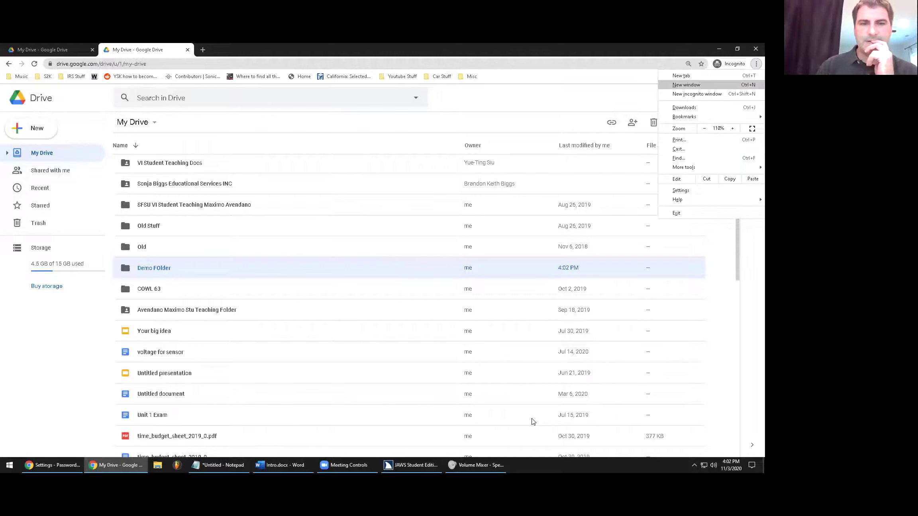
pyautogui.press('Escape')
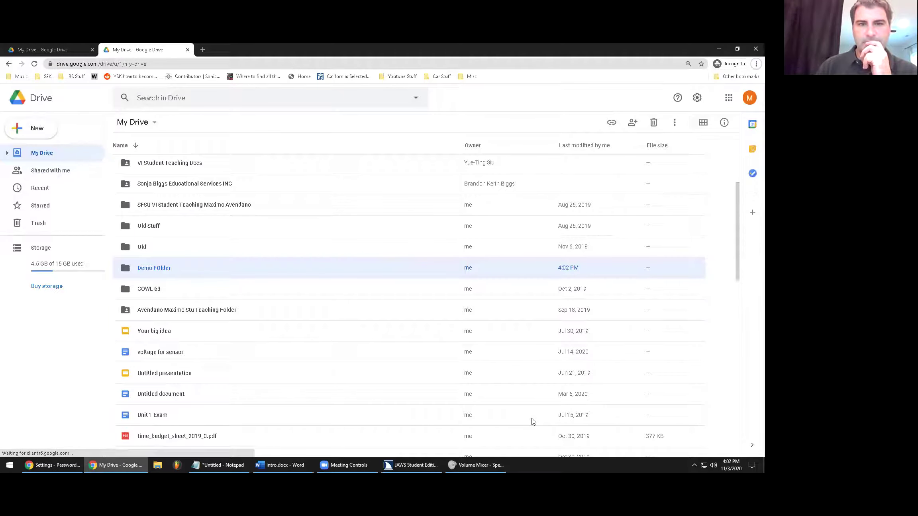
pyautogui.press('Return')
pyautogui.press('Escape')
pyautogui.press('Return')
pyautogui.press('Escape')
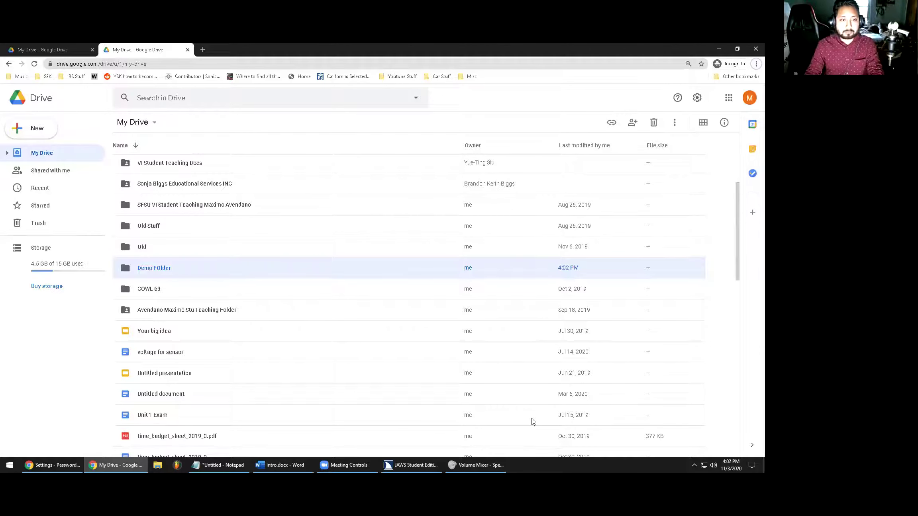
# Step focus through the browser controls and reload My Drive with F5
pyautogui.press('Right')
pyautogui.press('Right')
pyautogui.press('Tab')
pyautogui.press('Right')
pyautogui.press('Tab')
pyautogui.press('Tab')
pyautogui.press('Tab')
pyautogui.press('Tab')
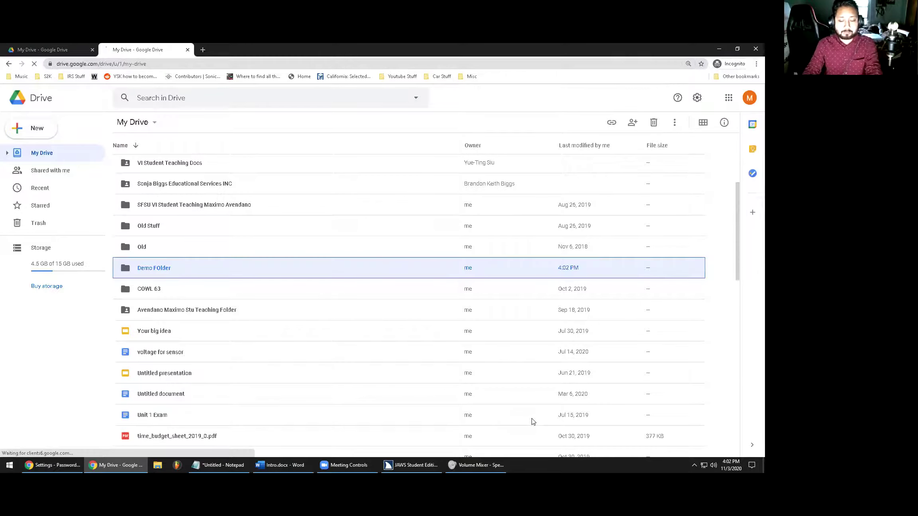
pyautogui.press('F5')
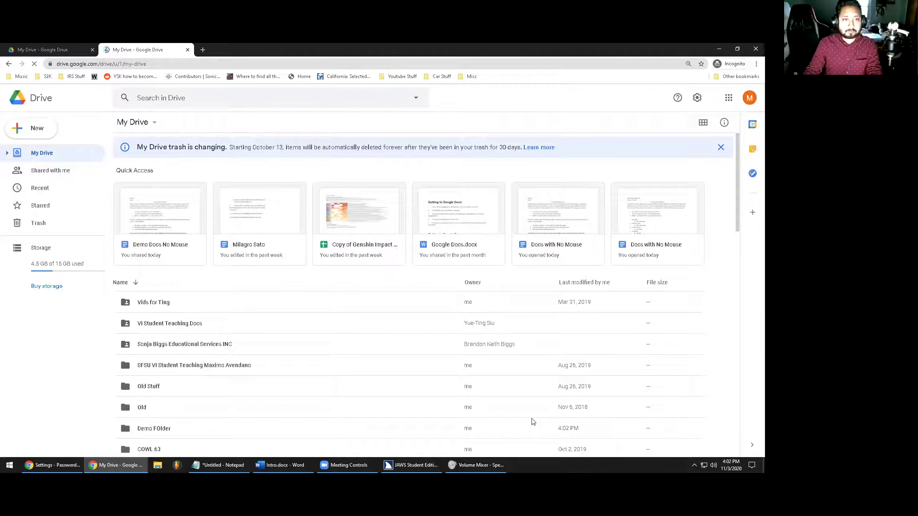
# Open Demo Folder from the My Drive file list
pyautogui.press('Down')
pyautogui.press('Down')
pyautogui.press('Down')
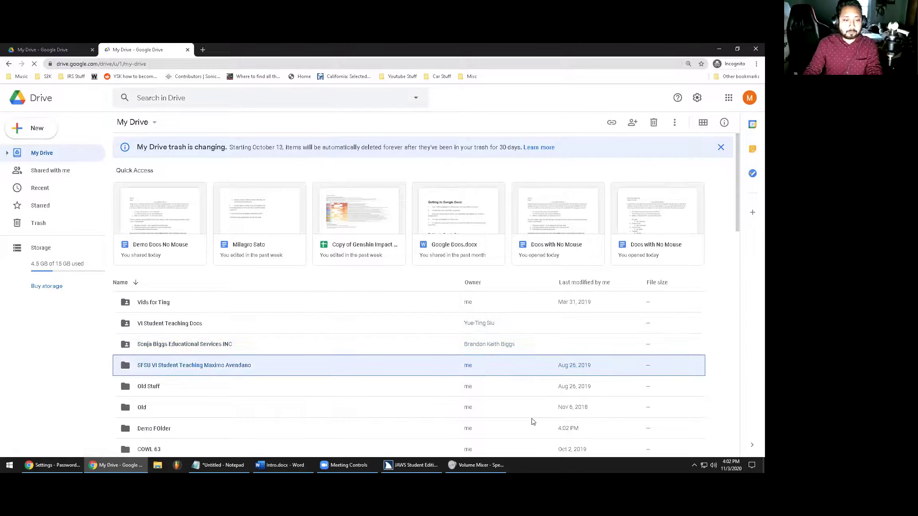
pyautogui.click(533, 421)
pyautogui.press('Return')
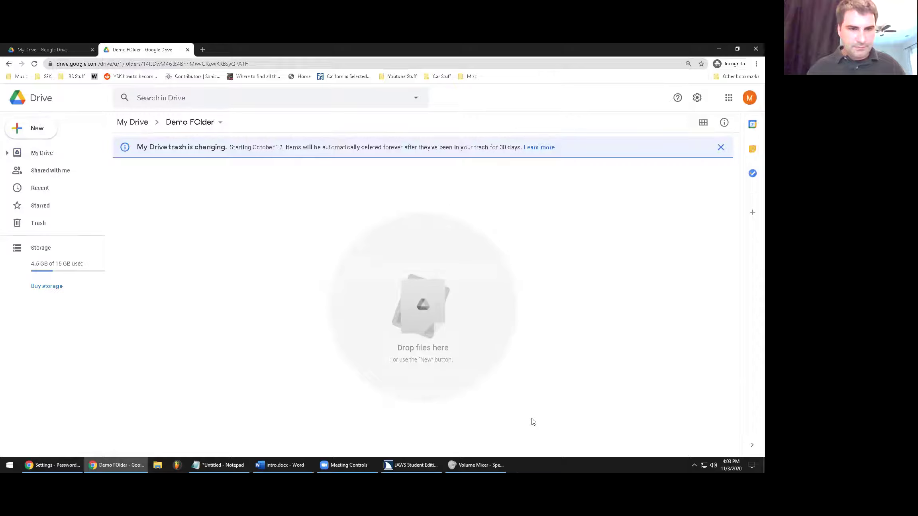
# Select Demo Folder's web address in the address bar, then clear the selection
pyautogui.press('F10')
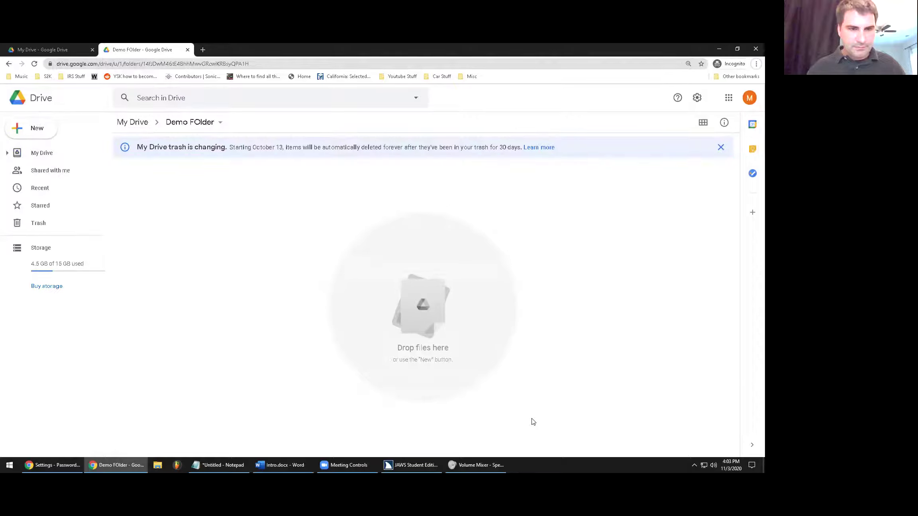
pyautogui.hotkey('shift', 'Tab')
pyautogui.press('Tab')
pyautogui.hotkey('ctrl', 'l')
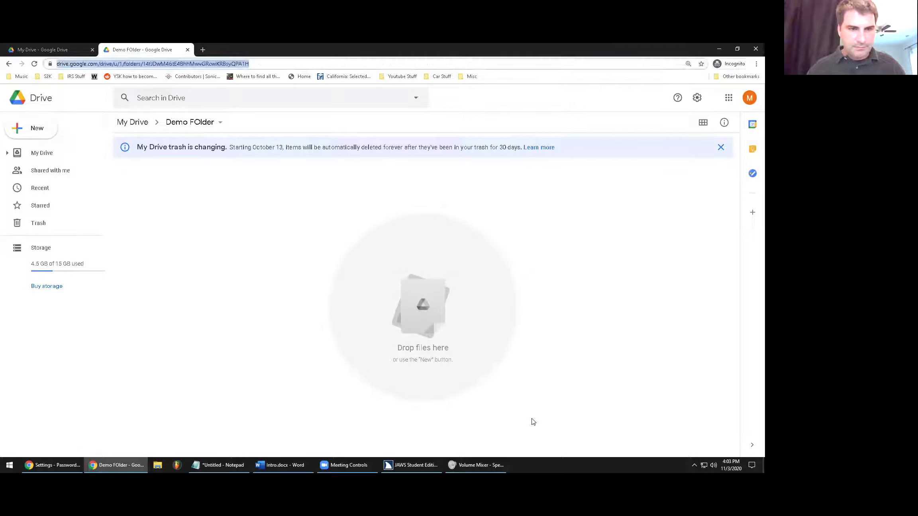
pyautogui.press('Down')
pyautogui.press('Escape')
pyautogui.press('Escape')
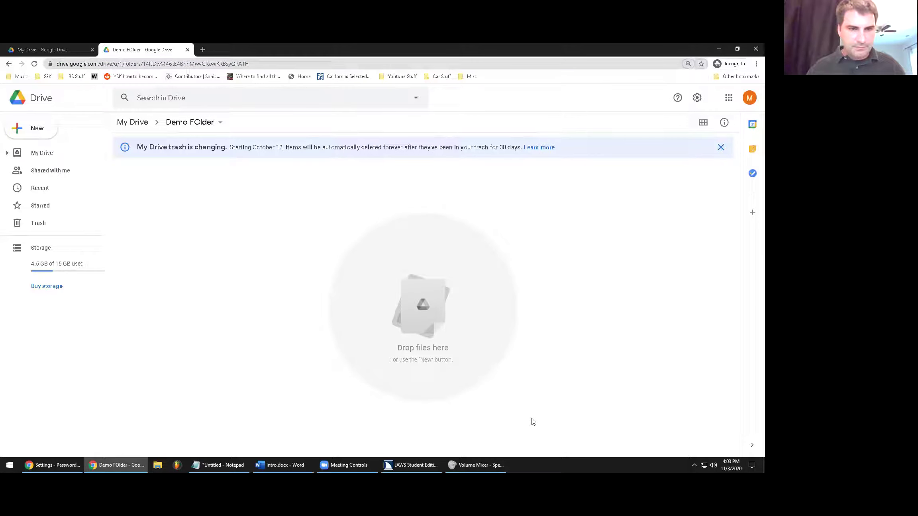
pyautogui.press('Tab')
pyautogui.press('Tab')
pyautogui.press('Tab')
pyautogui.press('F6')
pyautogui.press('F6')
pyautogui.press('F6')
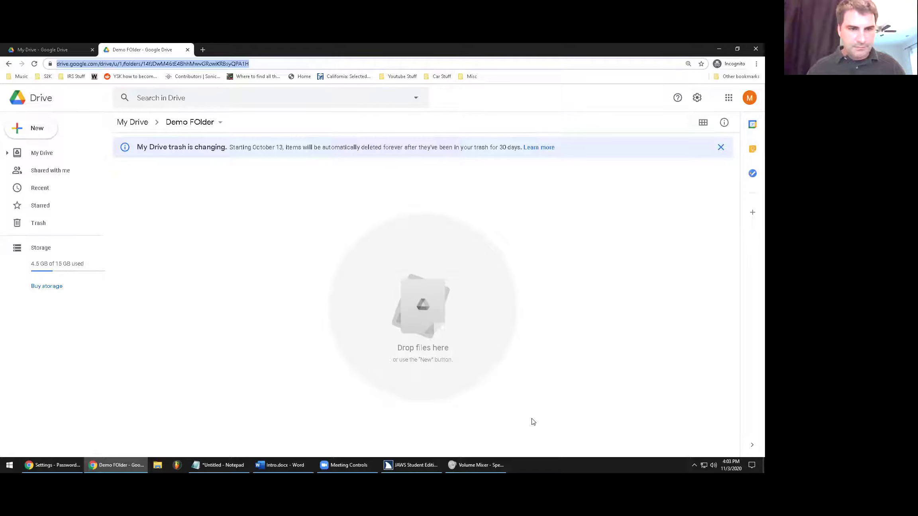
pyautogui.click(533, 422)
pyautogui.press('alt')
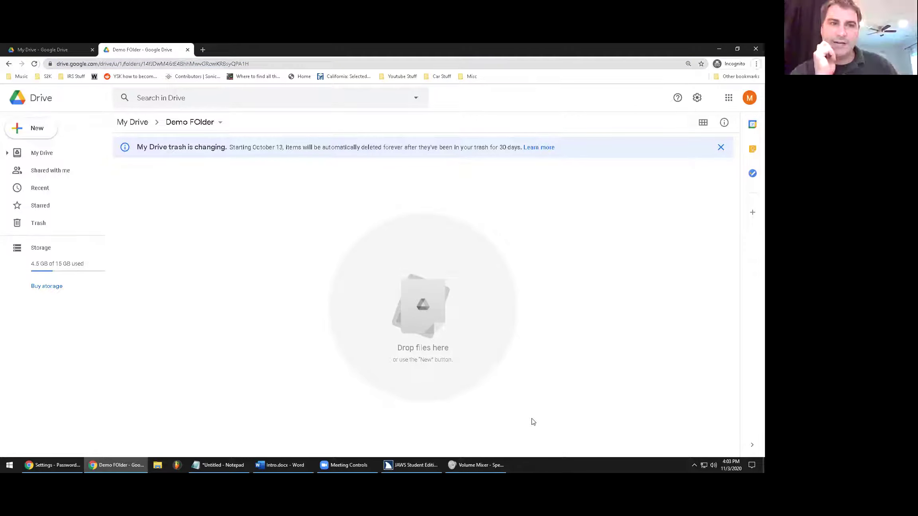